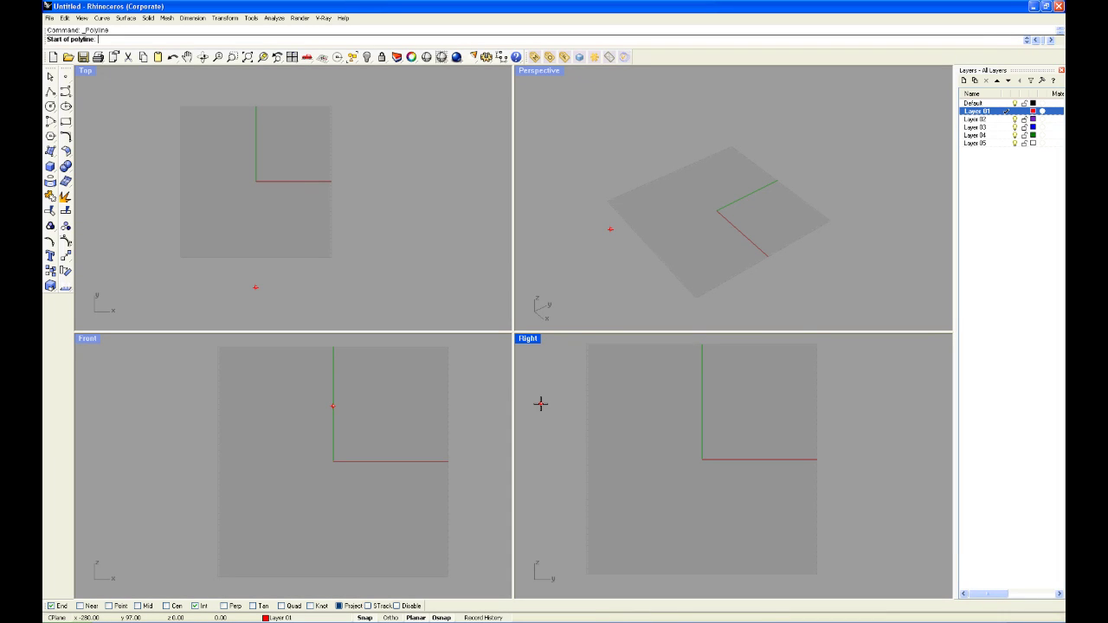
# Select the objects on the Default layer and make Default the current layer instead of Layer 01.
pyautogui.rightClick(984, 103)
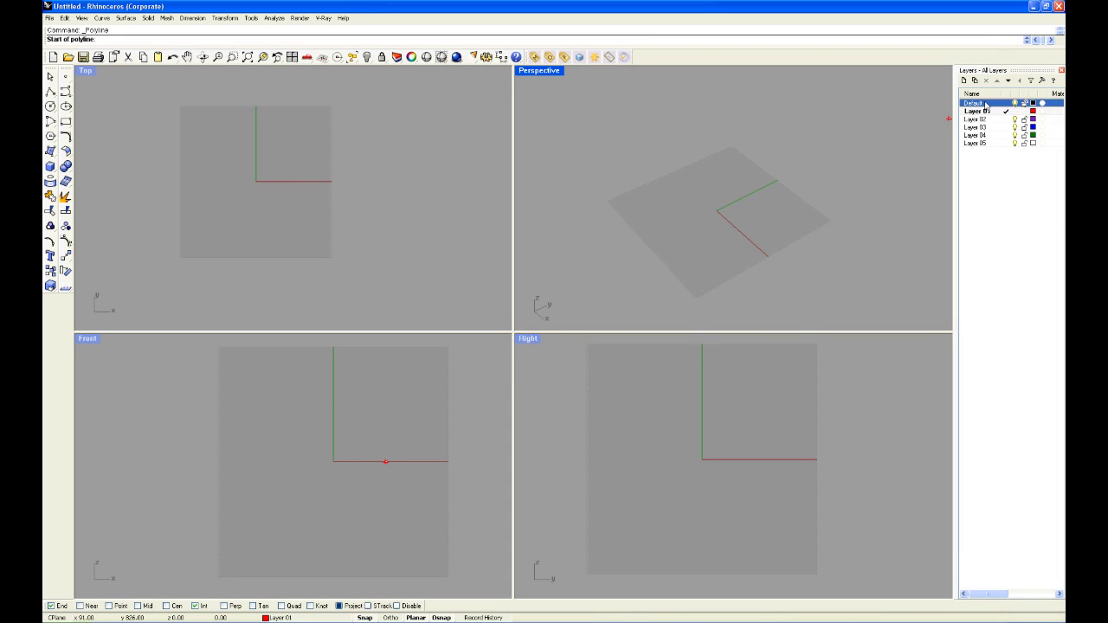
pyautogui.click(1021, 193)
pyautogui.doubleClick(983, 104)
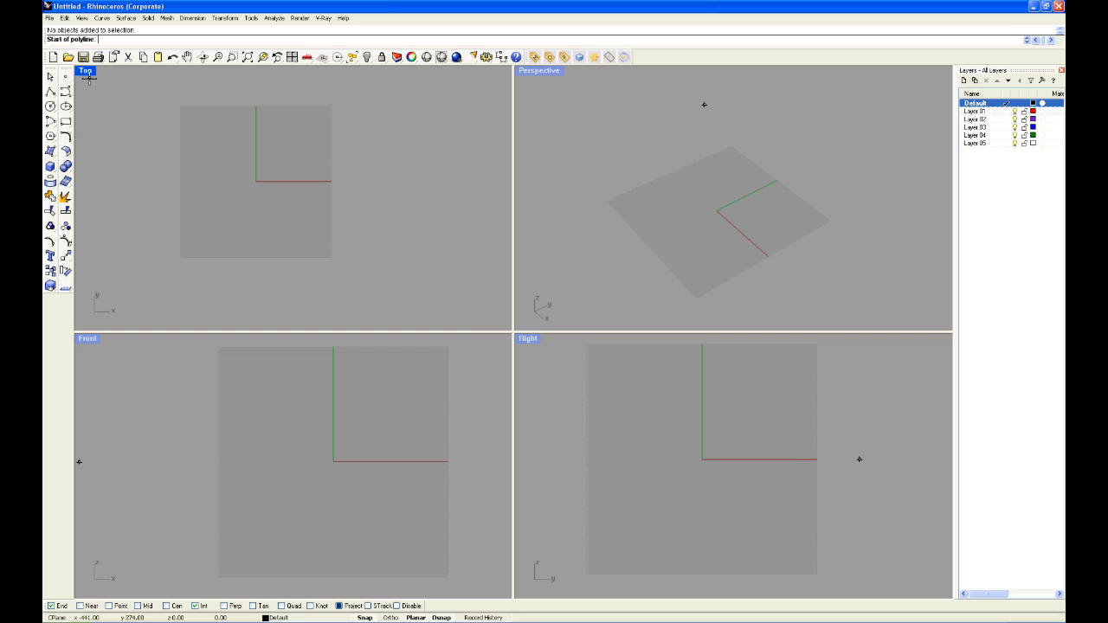
# Maximize the Top viewport and place three zigzag polyline vertices in it.
pyautogui.doubleClick(90, 71)
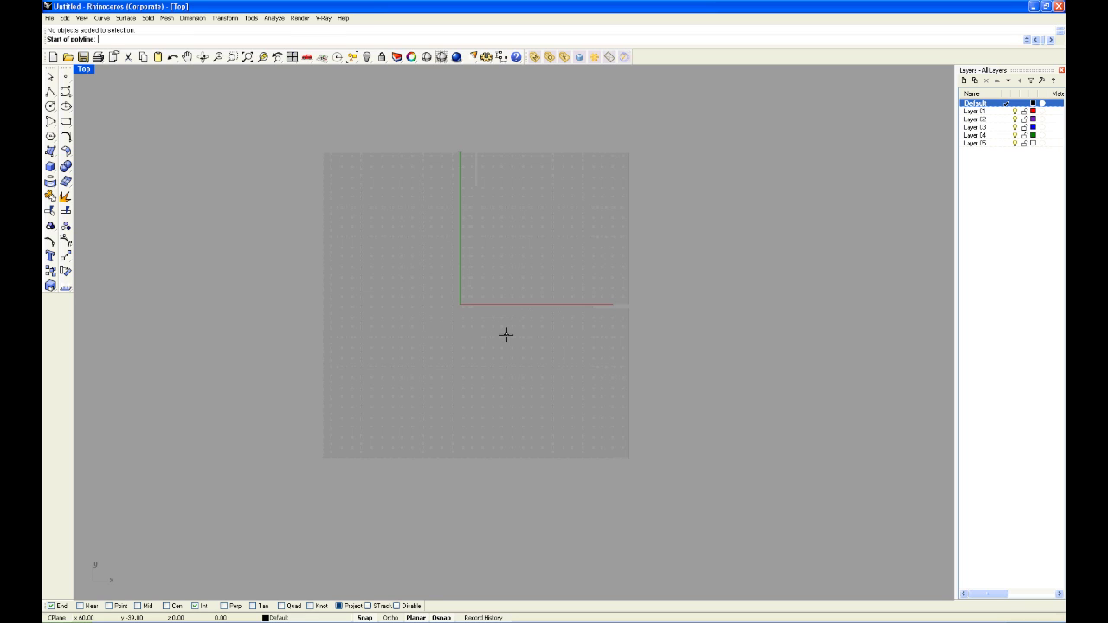
pyautogui.click(379, 199)
pyautogui.click(535, 240)
pyautogui.click(426, 285)
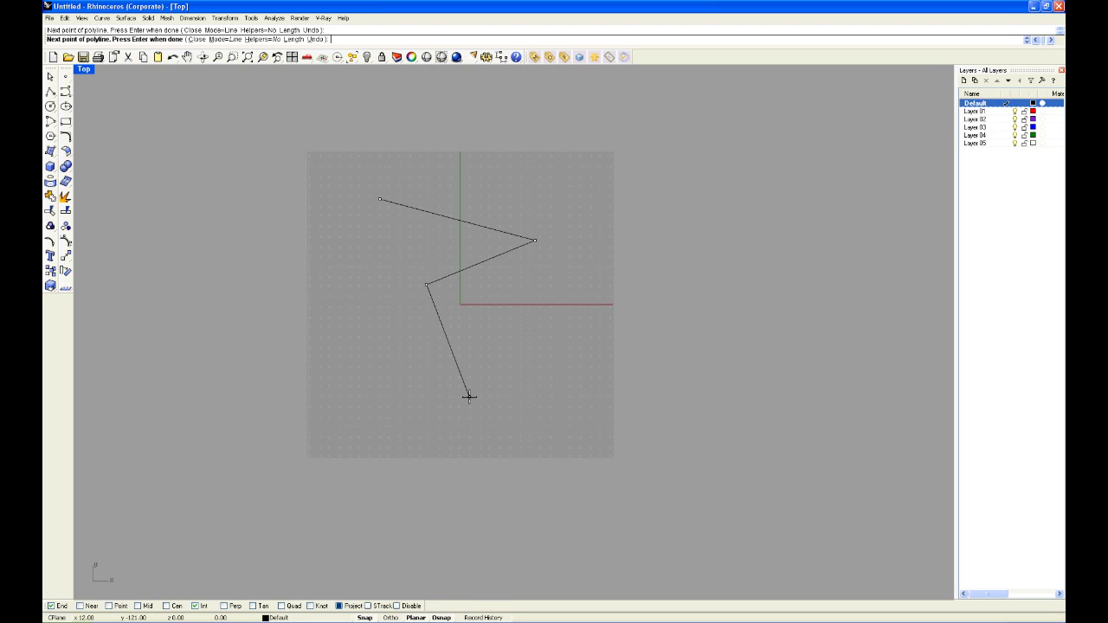
# End the polyline, split the zigzag where the line crosses it, then join both pieces.
pyautogui.press('Return')
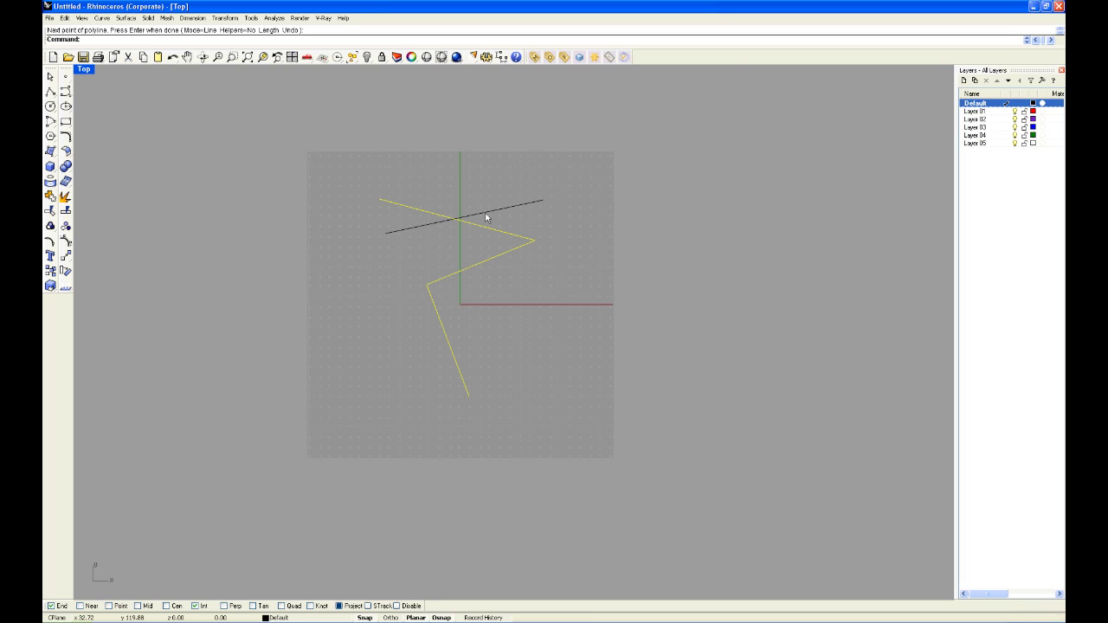
pyautogui.press('Return')
pyautogui.write('split')
pyautogui.press('Return')
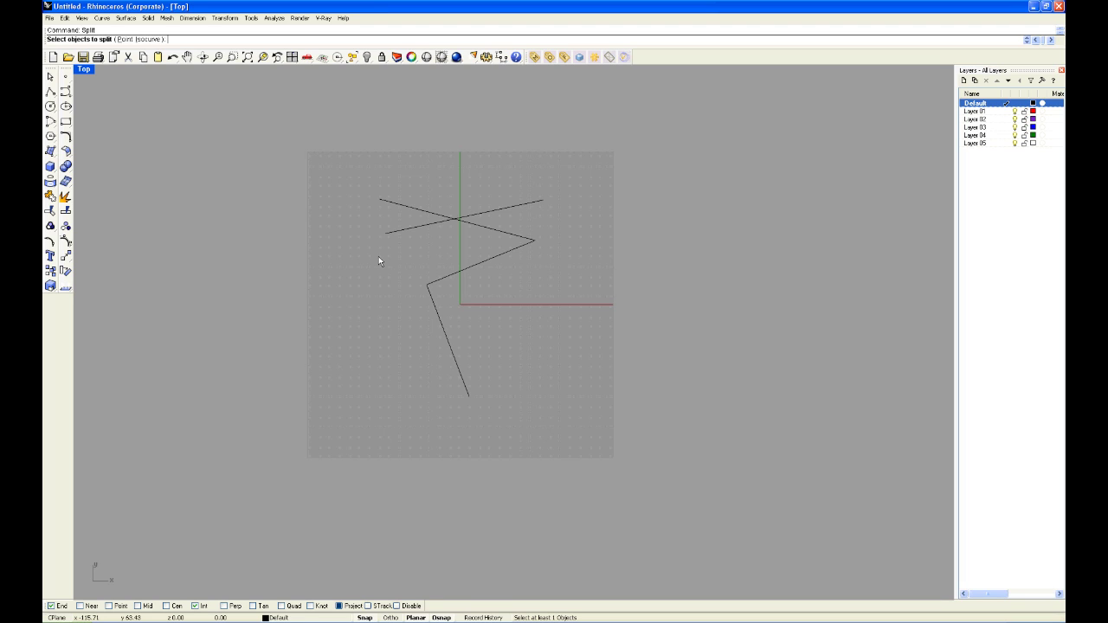
pyautogui.click(478, 227)
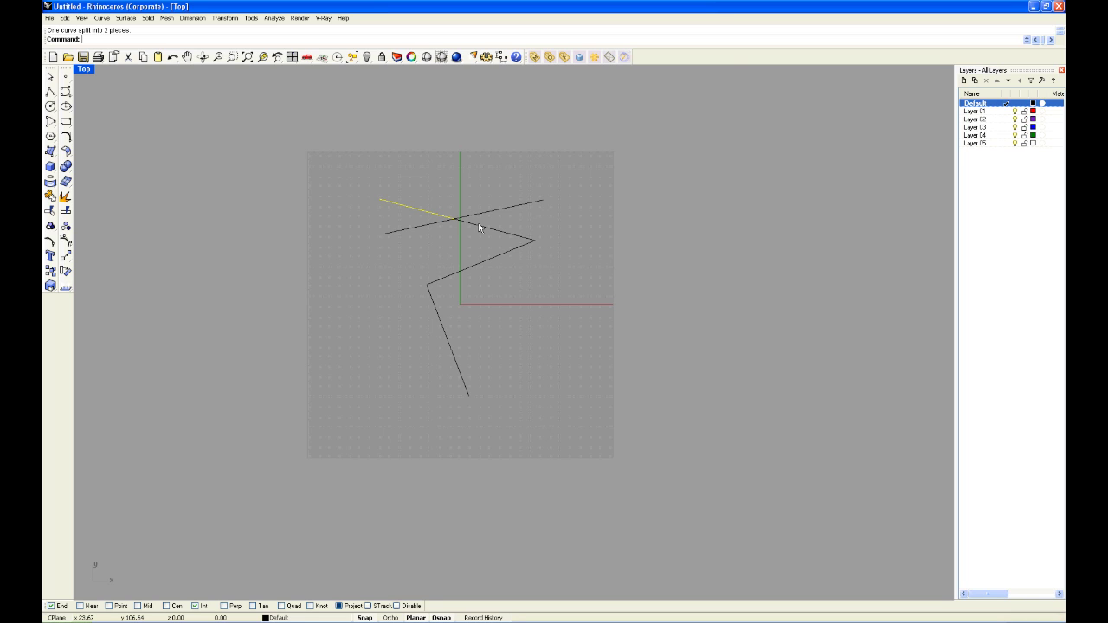
pyautogui.keyDown('shift'); pyautogui.click(479, 228); pyautogui.keyUp('shift')
pyautogui.hotkey('ctrl', 'j')
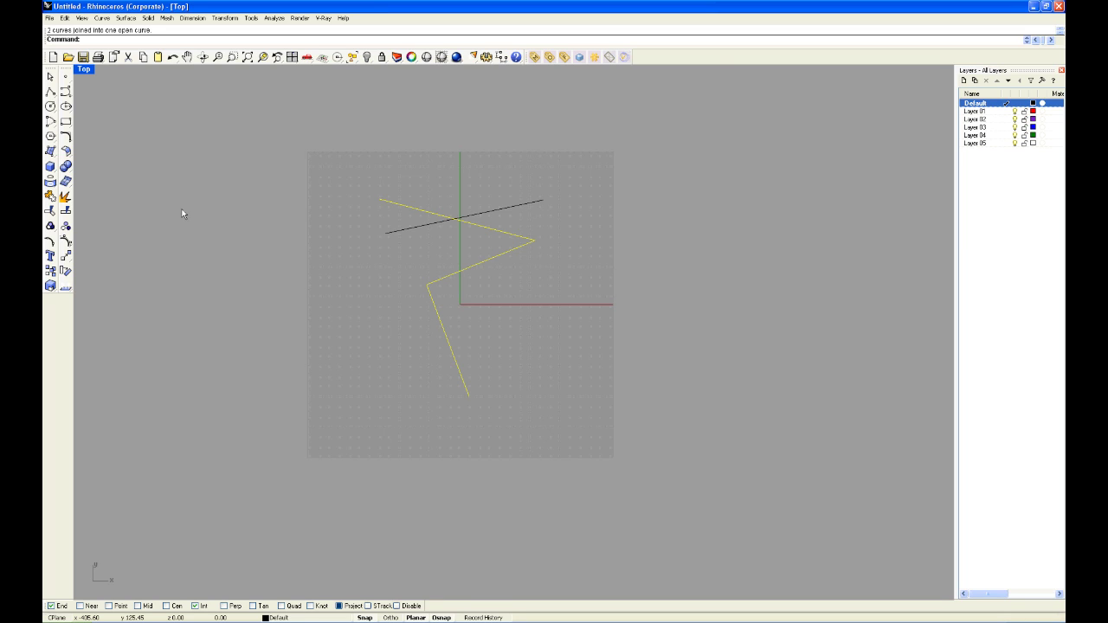
# Start Trim with the crossing straight line set as the cutting edge.
pyautogui.press('Escape')
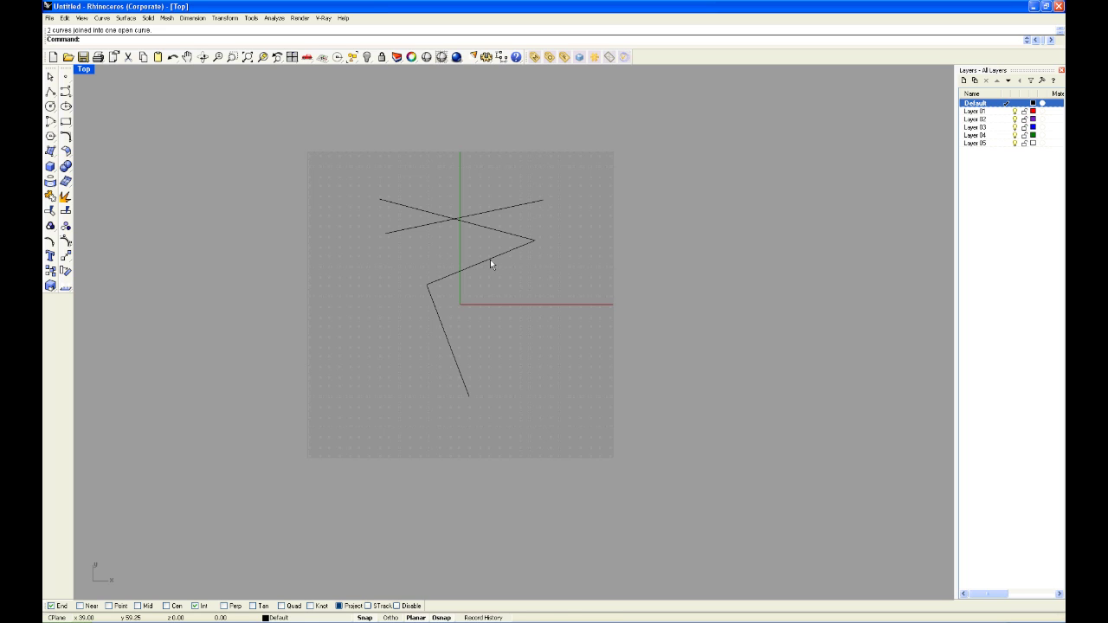
pyautogui.hotkey('ctrl', 't')
pyautogui.click(489, 211)
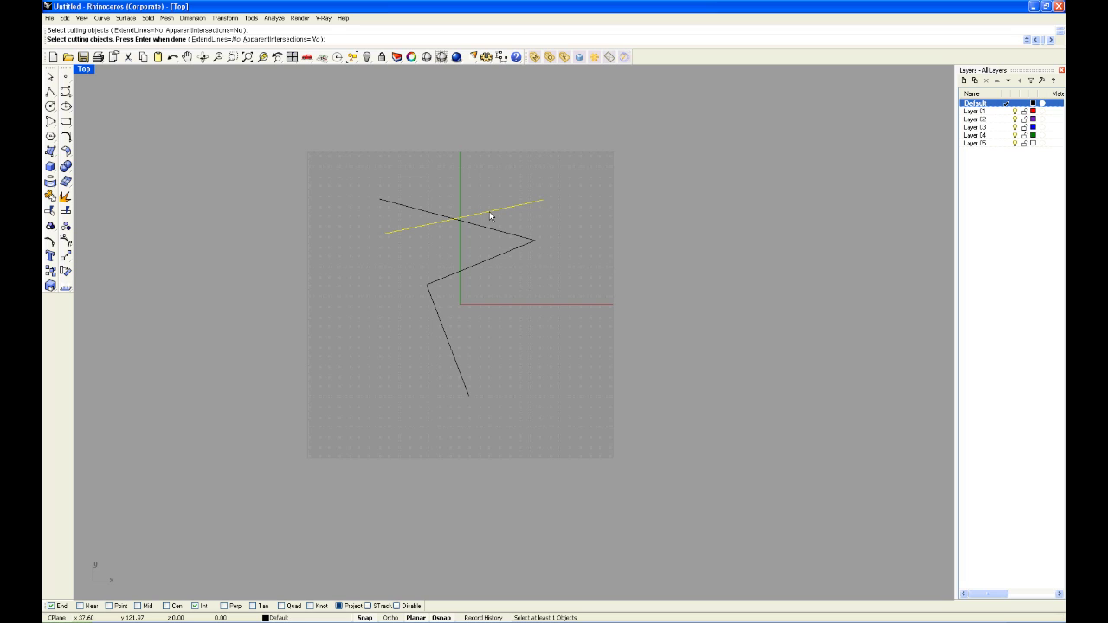
pyautogui.press('Return')
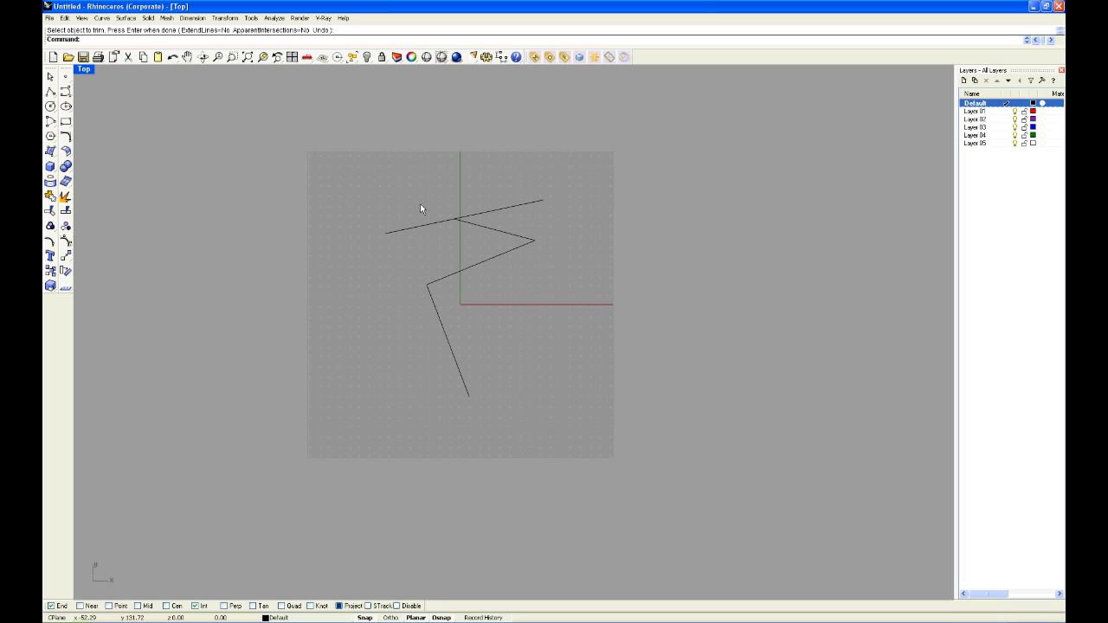
# Trim off the zigzag end beyond the line, then join the remaining curves into one.
pyautogui.click(459, 230)
pyautogui.press('Return')
pyautogui.moveTo(537, 407); pyautogui.dragTo(453, 425)
pyautogui.hotkey('ctrl', 'j')
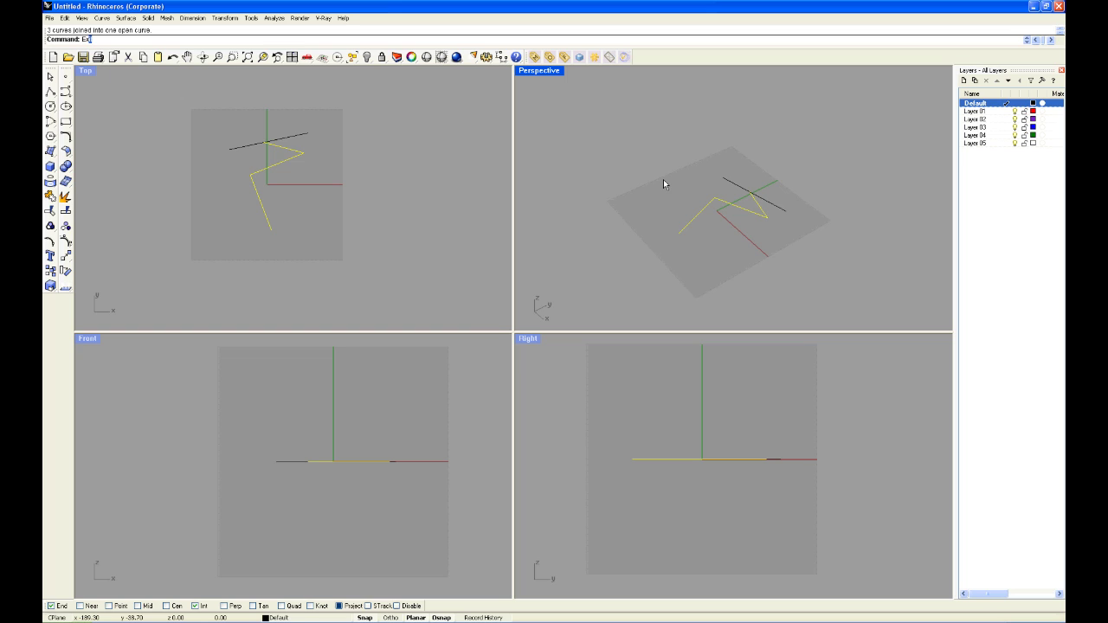
# Extrude the joined curve upward with ExtrudeCrv, orbit Perspective, and select everything.
pyautogui.write('ExtrudeCrv')
pyautogui.press('Return')
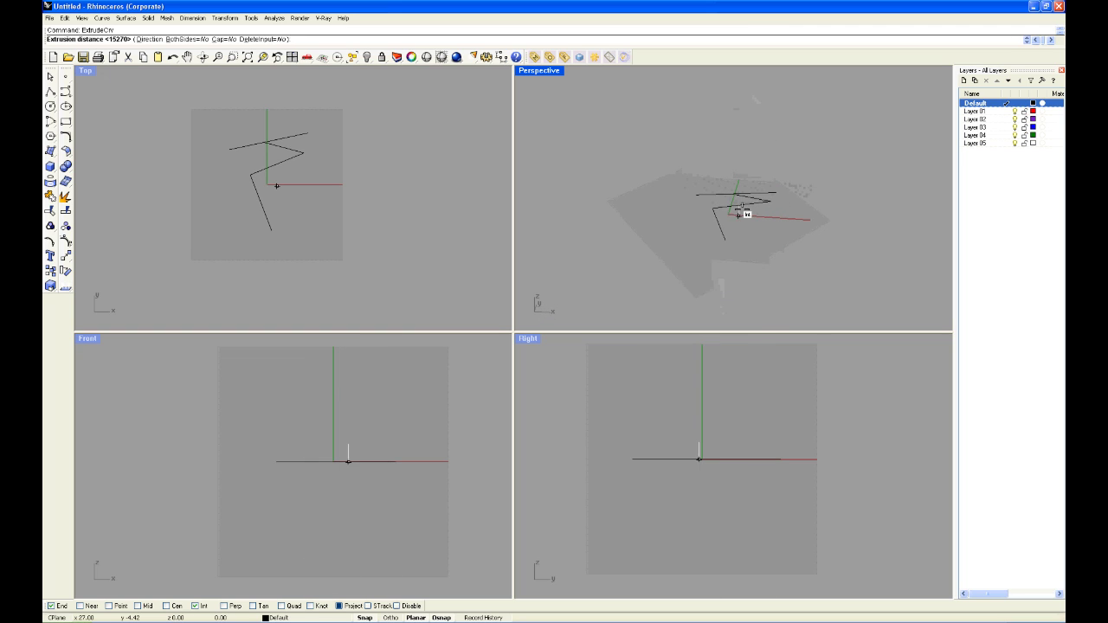
pyautogui.click(625, 173)
pyautogui.moveTo(625, 174); pyautogui.dragTo(862, 179, button='right')
pyautogui.press('Escape')
pyautogui.hotkey('ctrl', 'a')
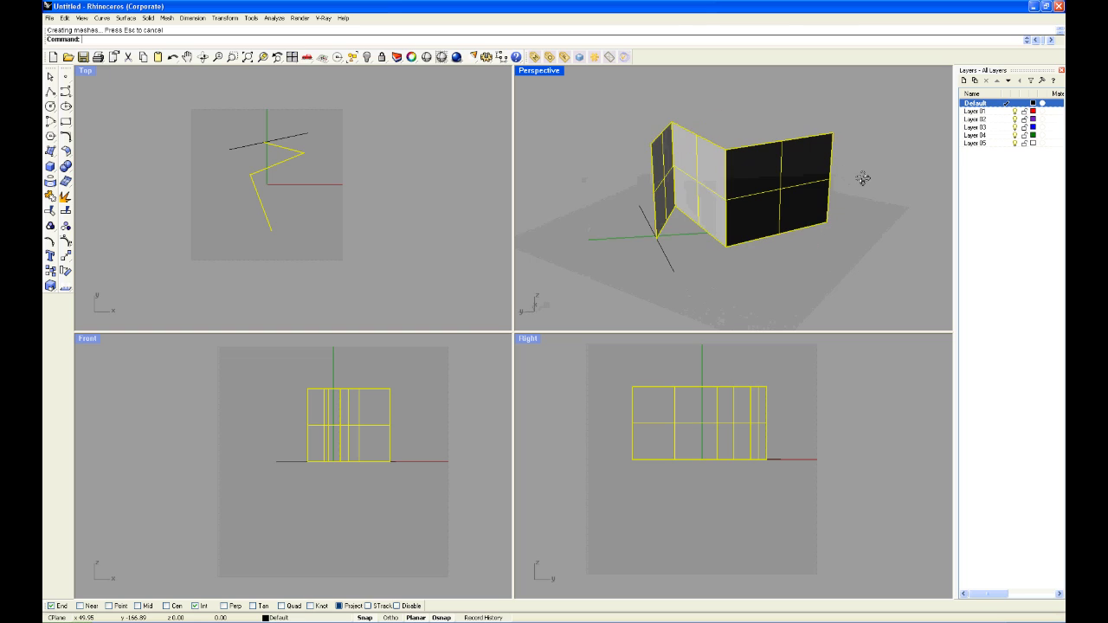
# Explode the extrusion and pull its three surfaces apart.
pyautogui.write('explode')
pyautogui.press('Return')
pyautogui.click(851, 271)
pyautogui.click(791, 185)
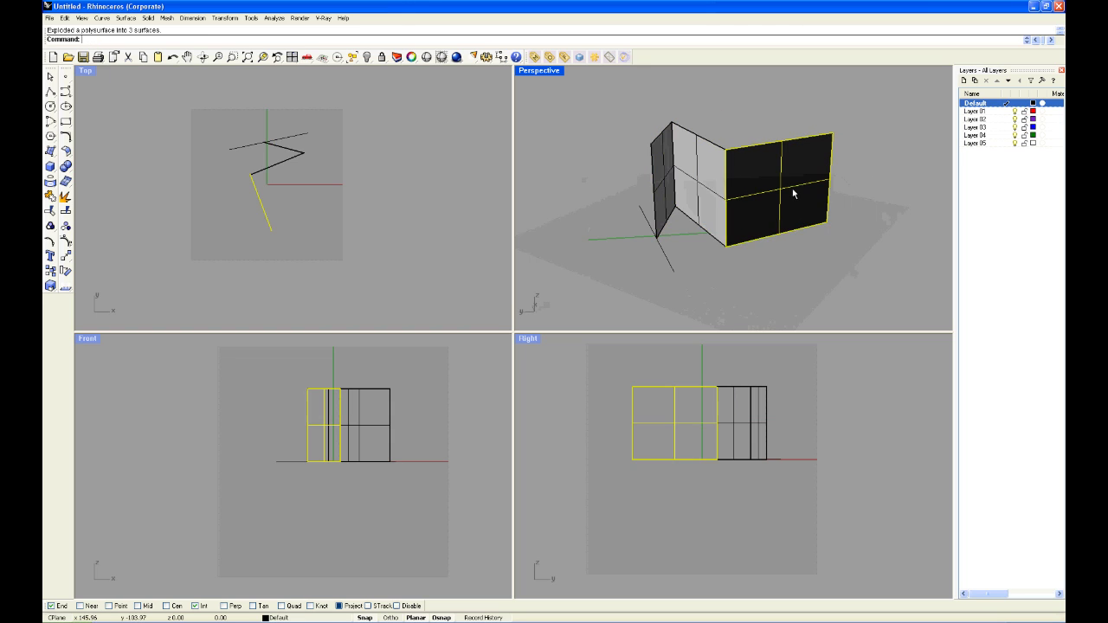
pyautogui.moveTo(791, 185); pyautogui.dragTo(838, 187)
pyautogui.moveTo(692, 183); pyautogui.dragTo(765, 145)
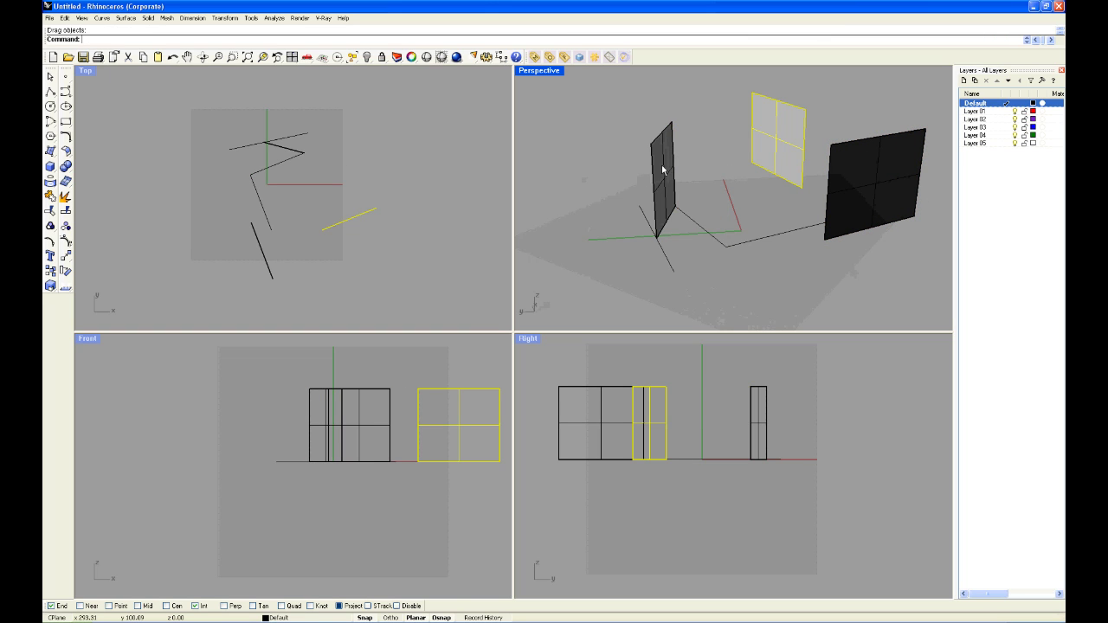
pyautogui.moveTo(665, 169); pyautogui.dragTo(559, 130)
# Shift the surfaces back together, then select all objects and delete them.
pyautogui.click(721, 271)
pyautogui.click(715, 241)
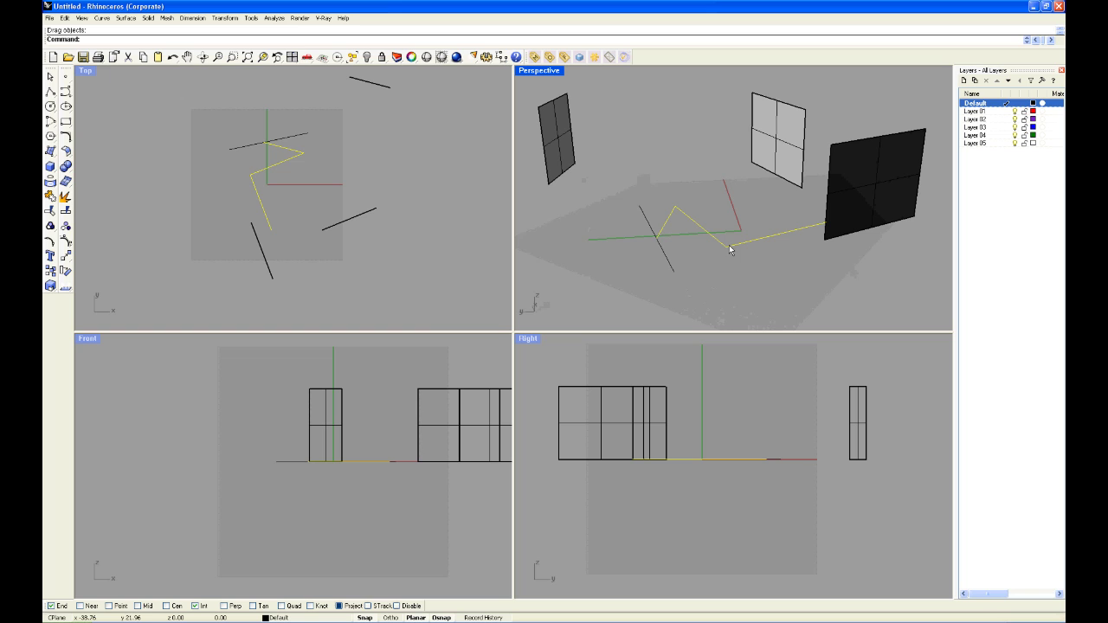
pyautogui.moveTo(887, 187); pyautogui.dragTo(919, 173)
pyautogui.click(775, 167)
pyautogui.moveTo(558, 137); pyautogui.dragTo(641, 145)
pyautogui.click(697, 180)
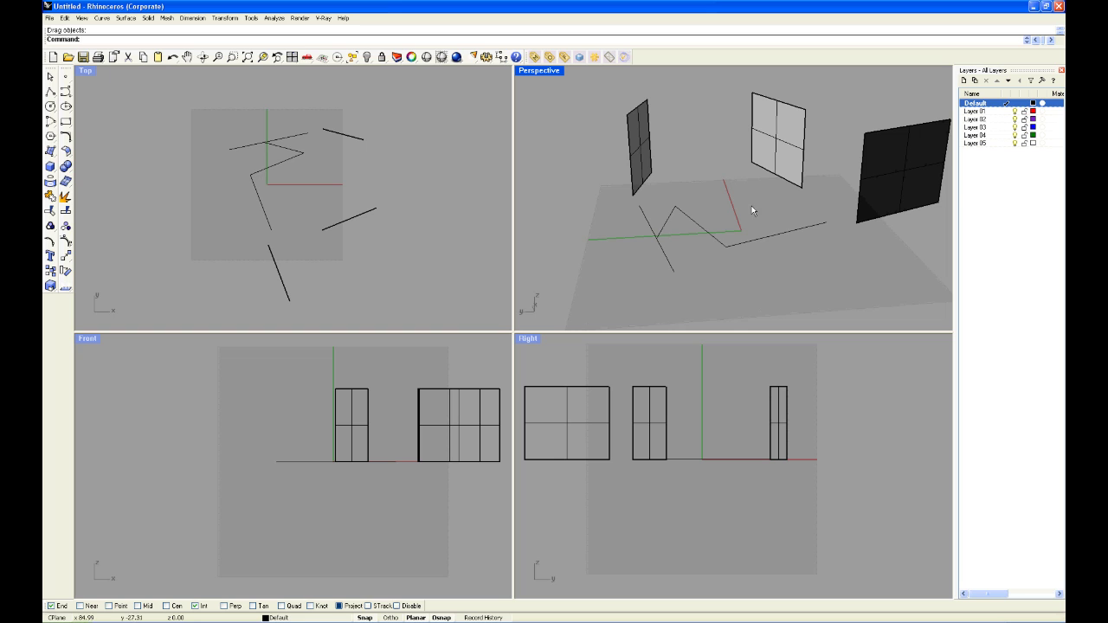
pyautogui.moveTo(777, 171); pyautogui.dragTo(738, 180)
pyautogui.moveTo(868, 199); pyautogui.dragTo(849, 185)
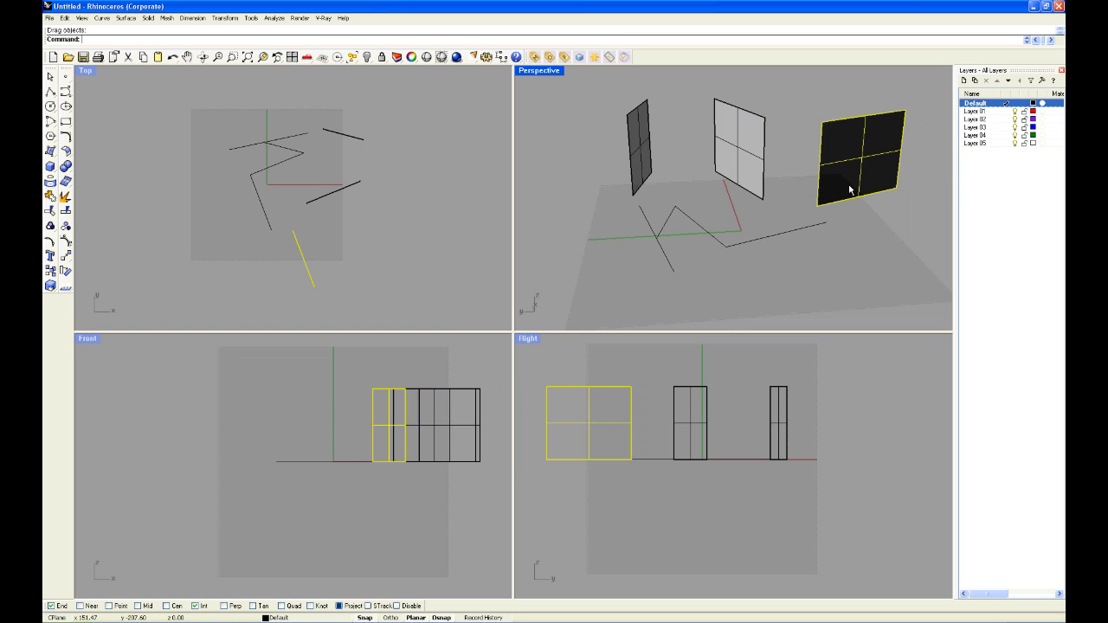
pyautogui.click(890, 266)
pyautogui.hotkey('ctrl', 'a')
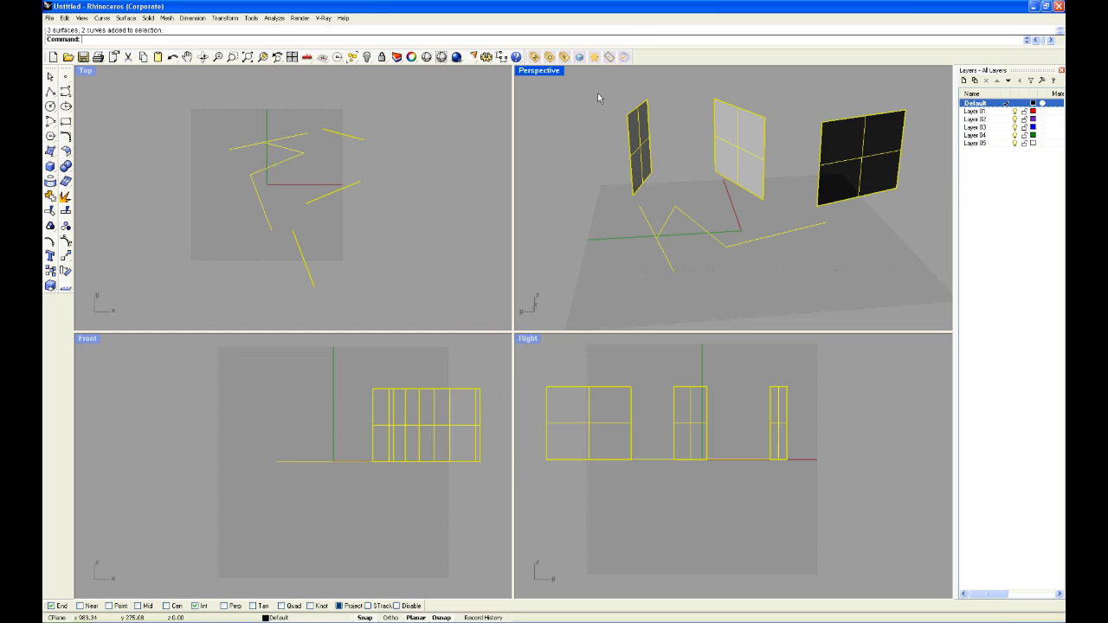
pyautogui.press('Delete')
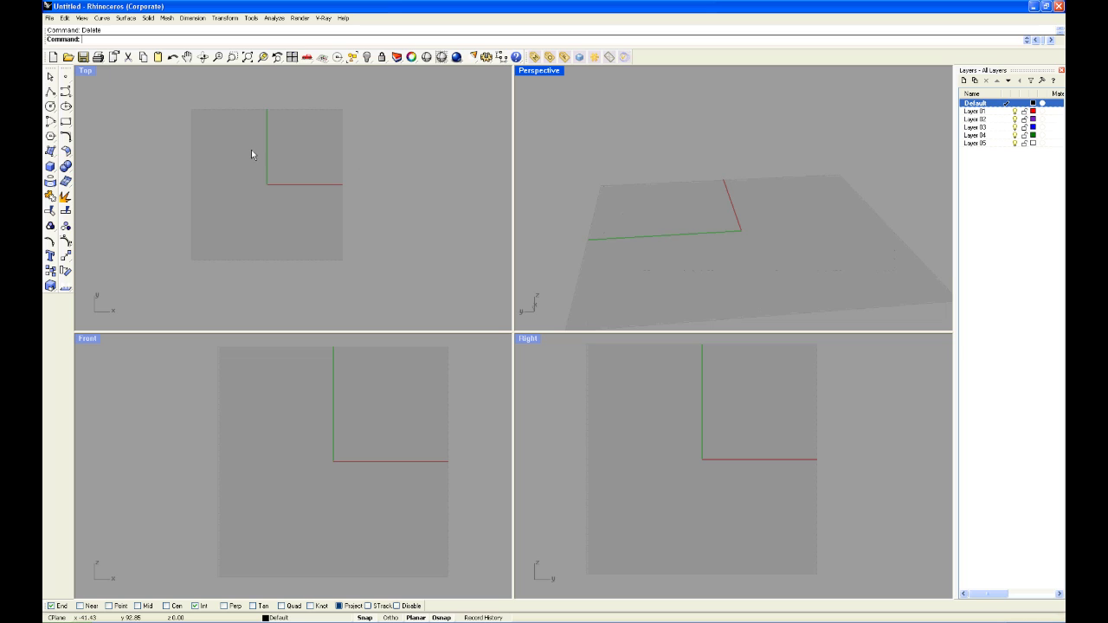
# Draw a closed, arrow-like polyline of about eight segments around the origin in Top view.
pyautogui.click(50, 91)
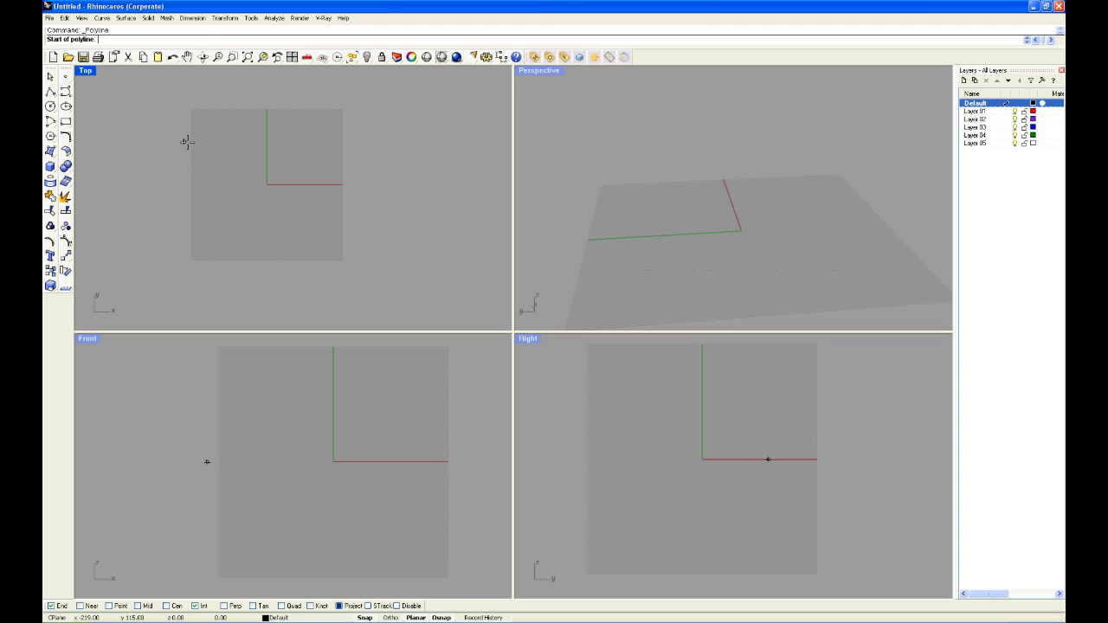
pyautogui.click(232, 143)
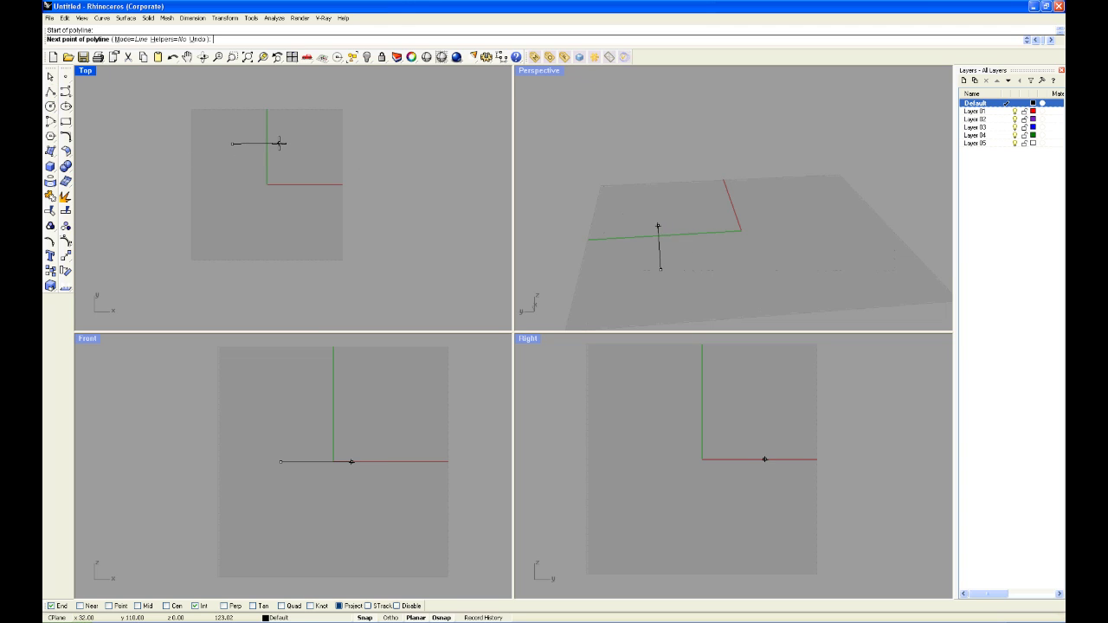
pyautogui.click(265, 125)
pyautogui.click(292, 156)
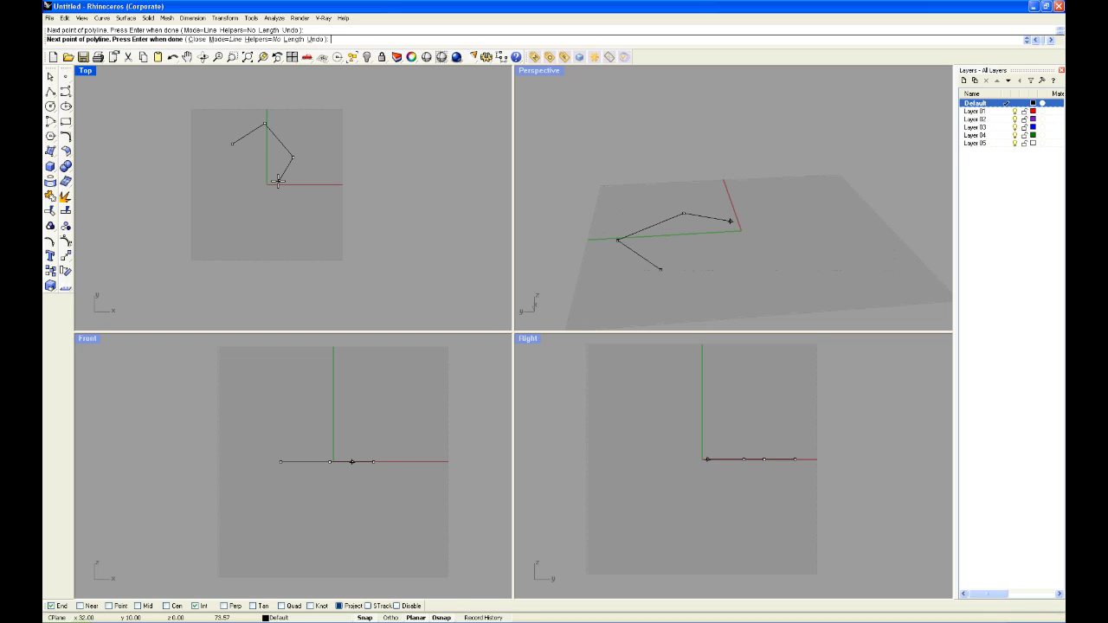
pyautogui.click(267, 189)
pyautogui.click(258, 158)
pyautogui.click(234, 185)
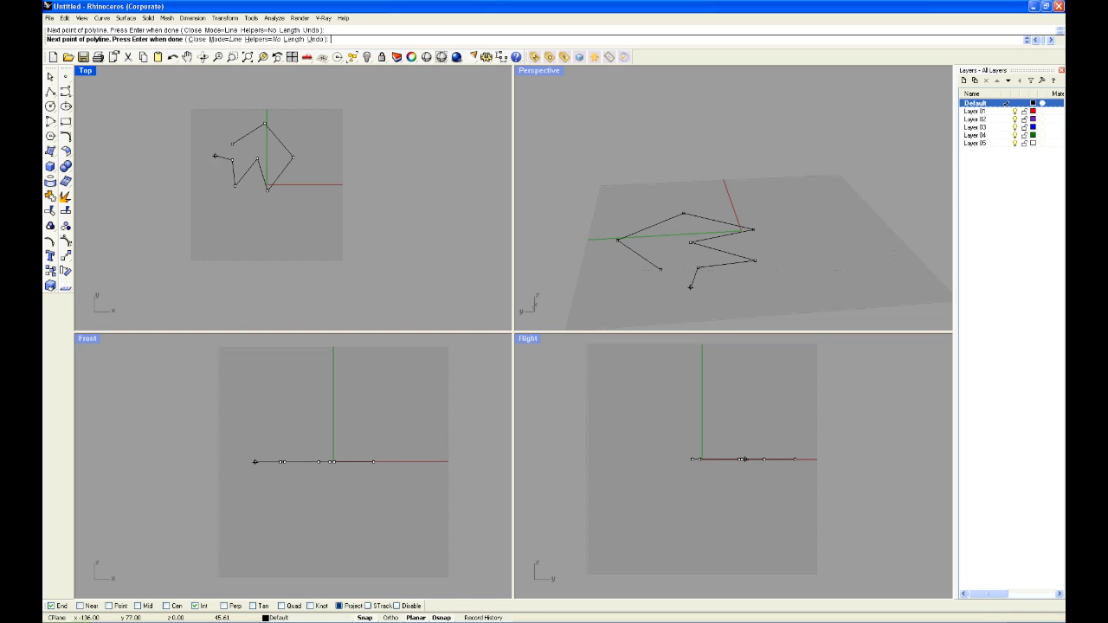
pyautogui.click(232, 160)
pyautogui.click(213, 152)
pyautogui.click(229, 143)
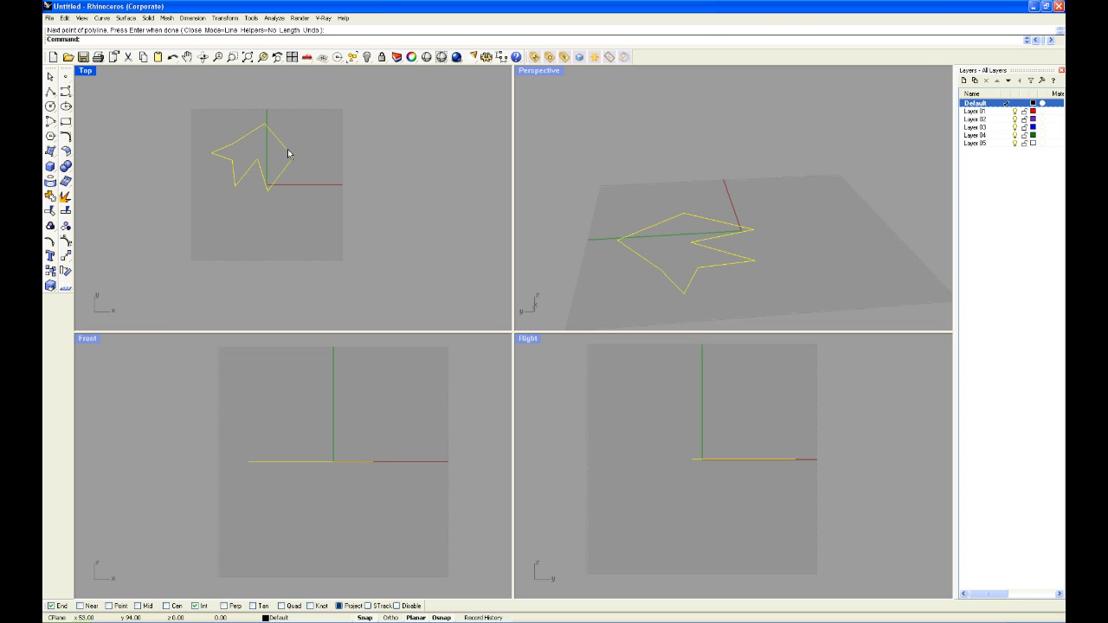
pyautogui.write('ExtrudeCrv')
pyautogui.press('Return')
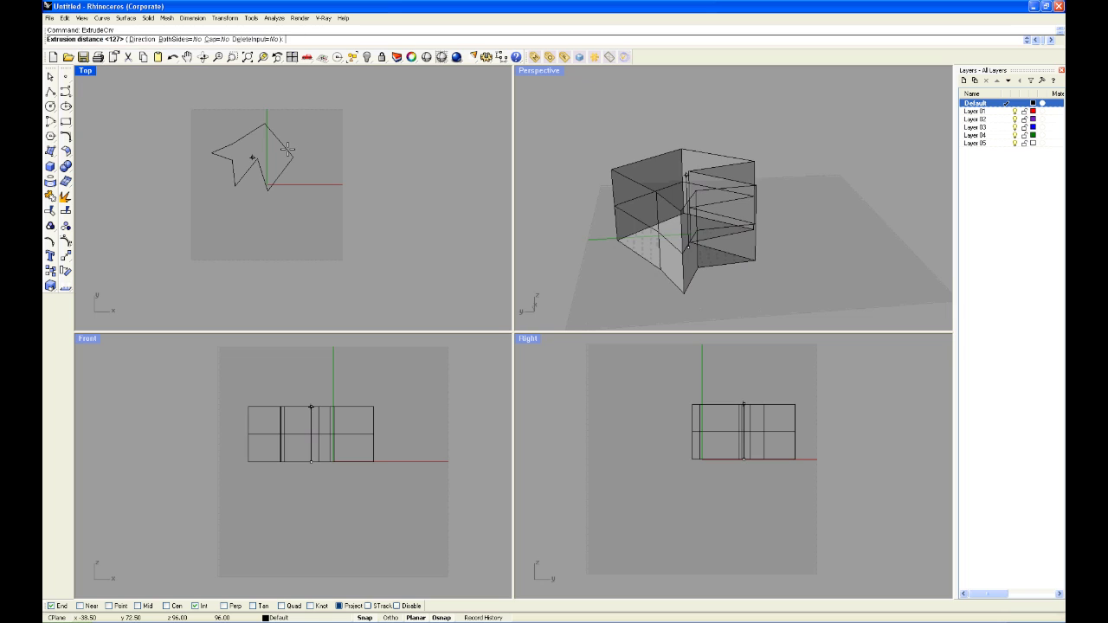
pyautogui.moveTo(572, 195); pyautogui.dragTo(585, 217, button='right')
pyautogui.click(698, 209)
pyautogui.moveTo(783, 208); pyautogui.dragTo(601, 223, button='right')
pyautogui.moveTo(834, 216); pyautogui.dragTo(612, 126, button='right')
pyautogui.click(703, 138)
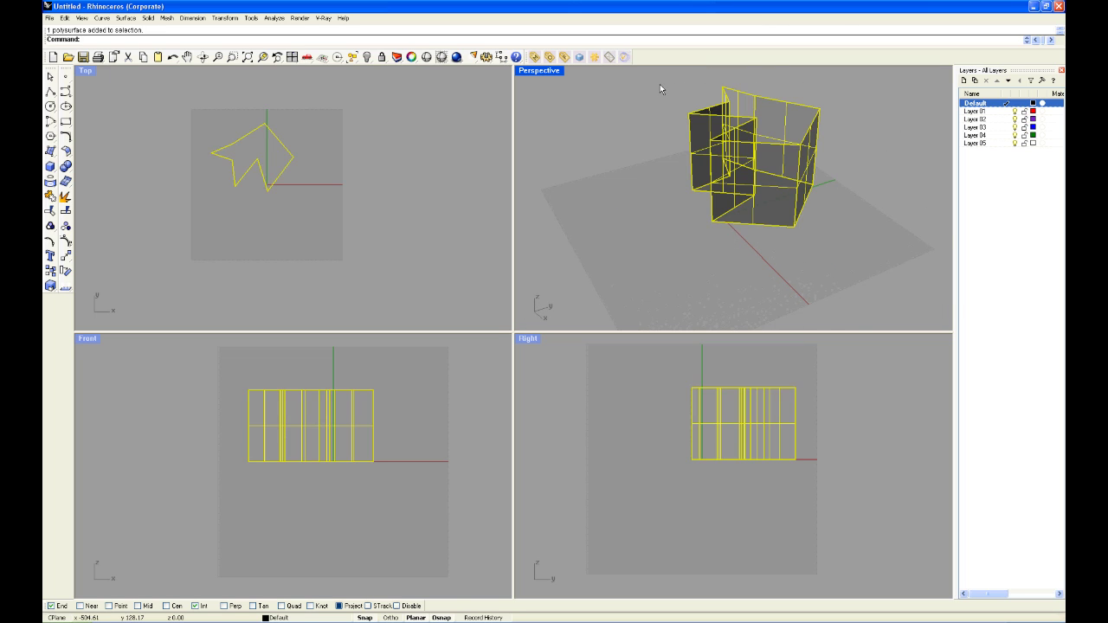
pyautogui.press('Delete')
pyautogui.moveTo(744, 139); pyautogui.dragTo(637, 211, button='right')
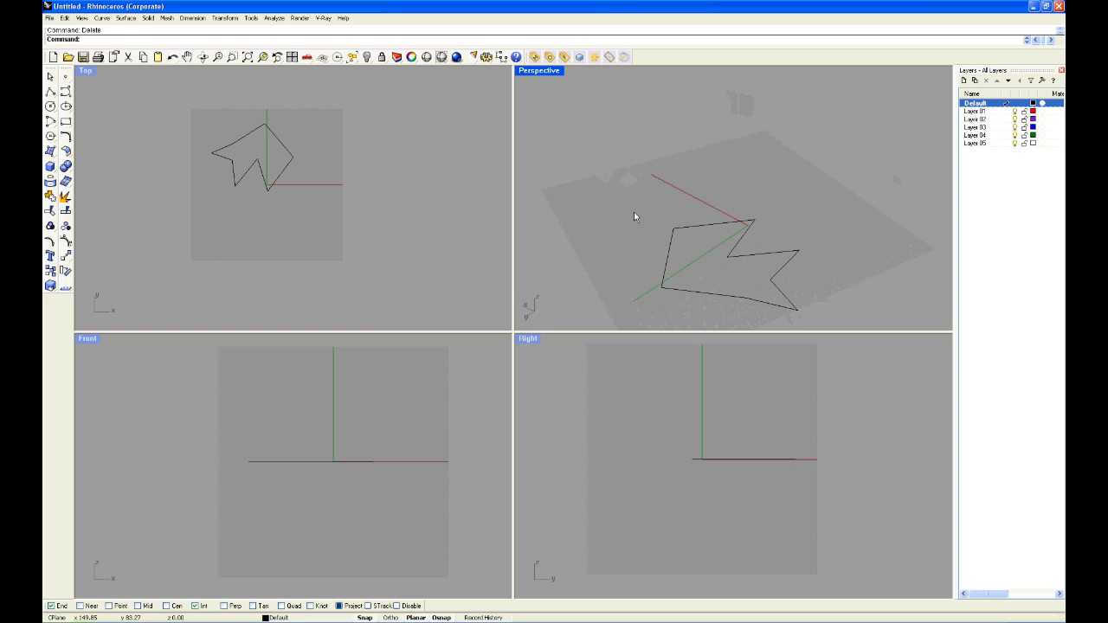
# Extrude the closed zigzag curve 125 units upward with ExtrudeCrv and Cap set to Yes.
pyautogui.click(670, 251)
pyautogui.write('ExtrudeCrv')
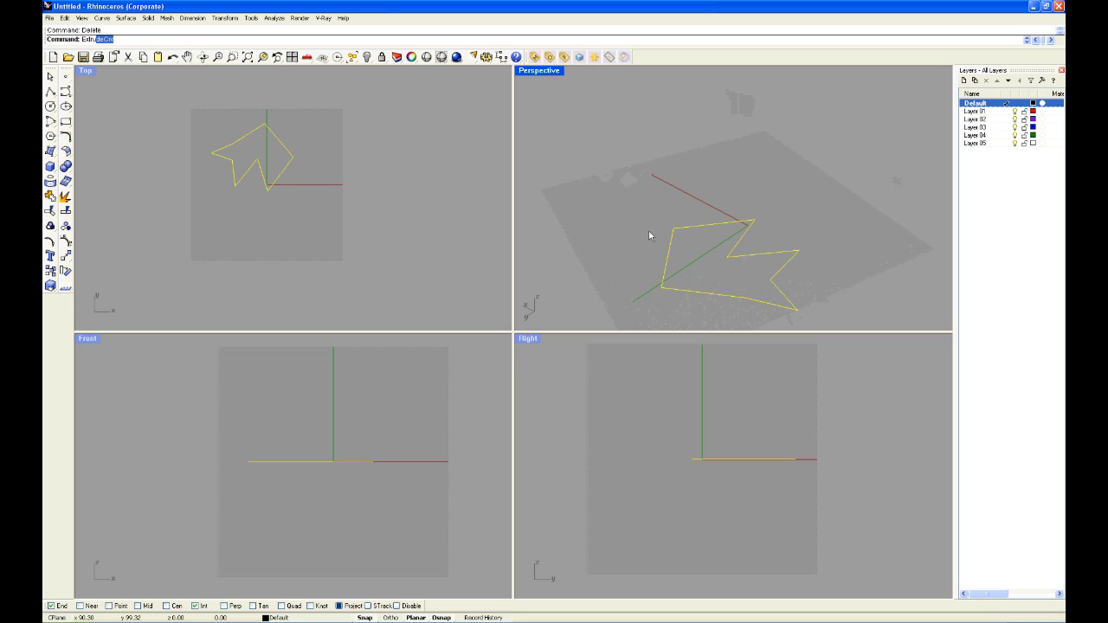
pyautogui.press('Return')
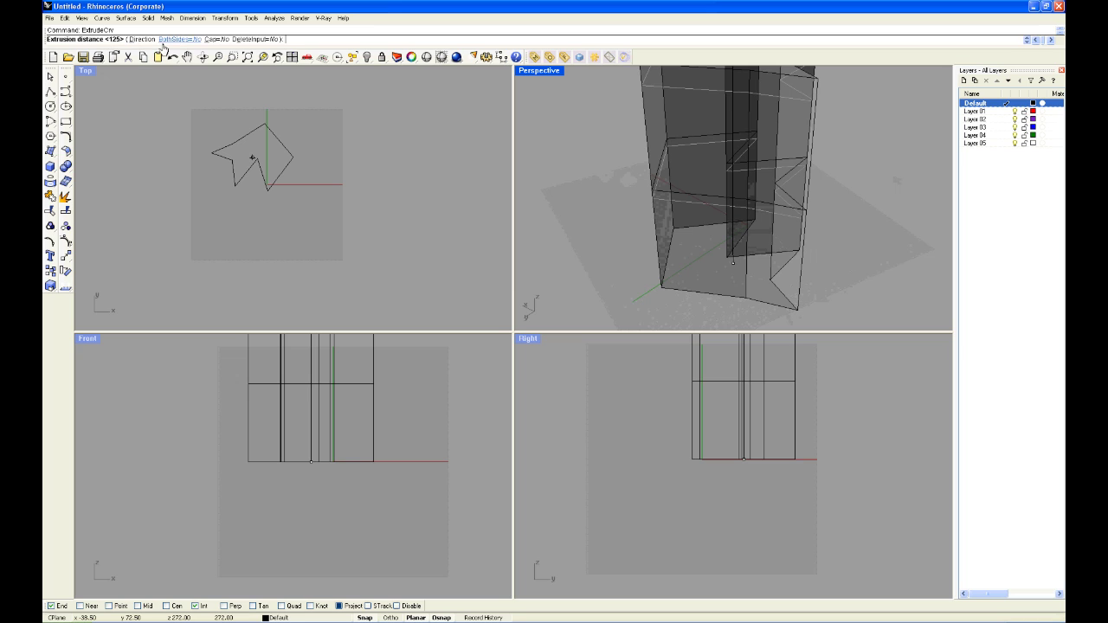
pyautogui.click(215, 39)
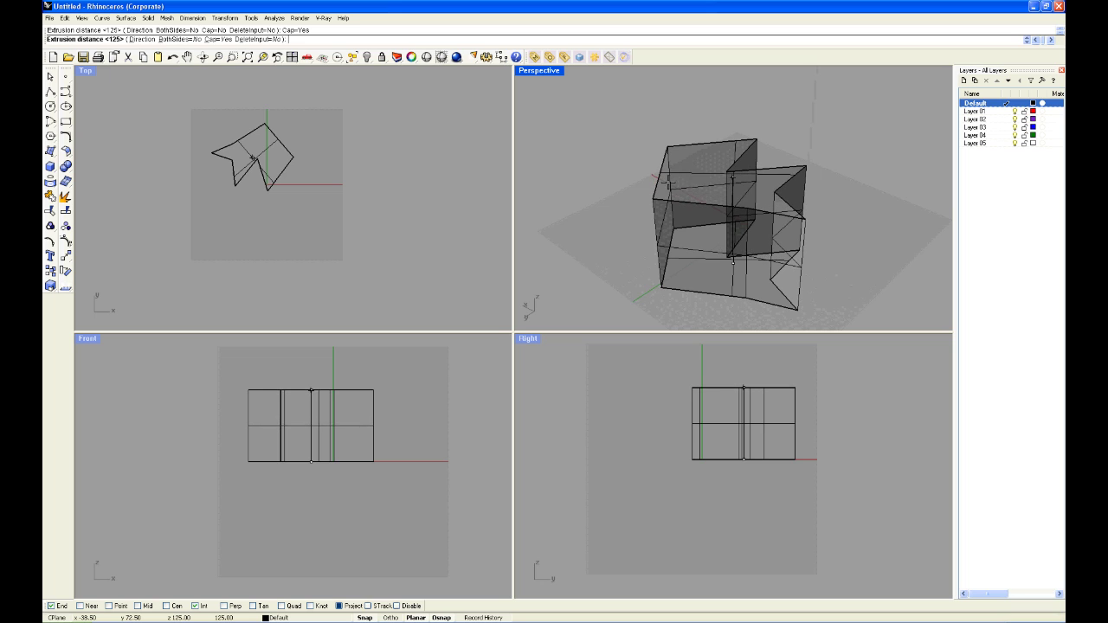
pyautogui.click(662, 178)
# Orbit the Perspective view to inspect the extruded solid from several angles.
pyautogui.moveTo(837, 141); pyautogui.dragTo(660, 182, button='right')
pyautogui.click(671, 179)
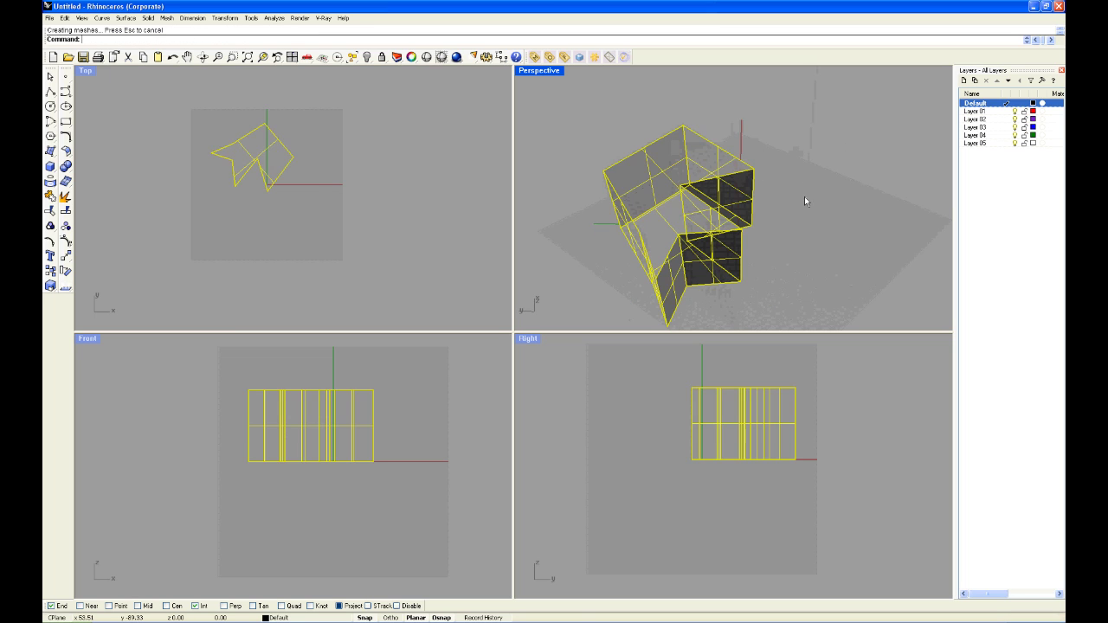
pyautogui.moveTo(804, 196); pyautogui.dragTo(652, 161, button='right')
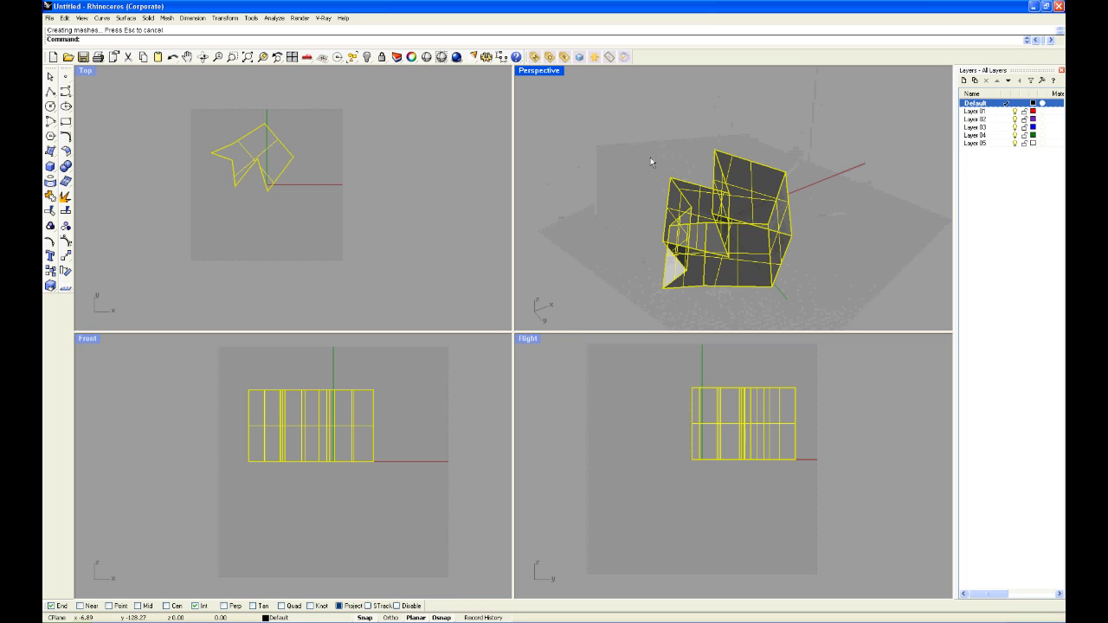
pyautogui.click(563, 110)
pyautogui.moveTo(858, 196)
pyautogui.mouseDown(button='right')
pyautogui.moveTo(829, 187)
pyautogui.moveTo(881, 204)
pyautogui.moveTo(850, 204)
pyautogui.moveTo(862, 241)
pyautogui.moveTo(806, 246)
pyautogui.moveTo(805, 227)
pyautogui.moveTo(744, 236)
pyautogui.mouseUp(button='right')
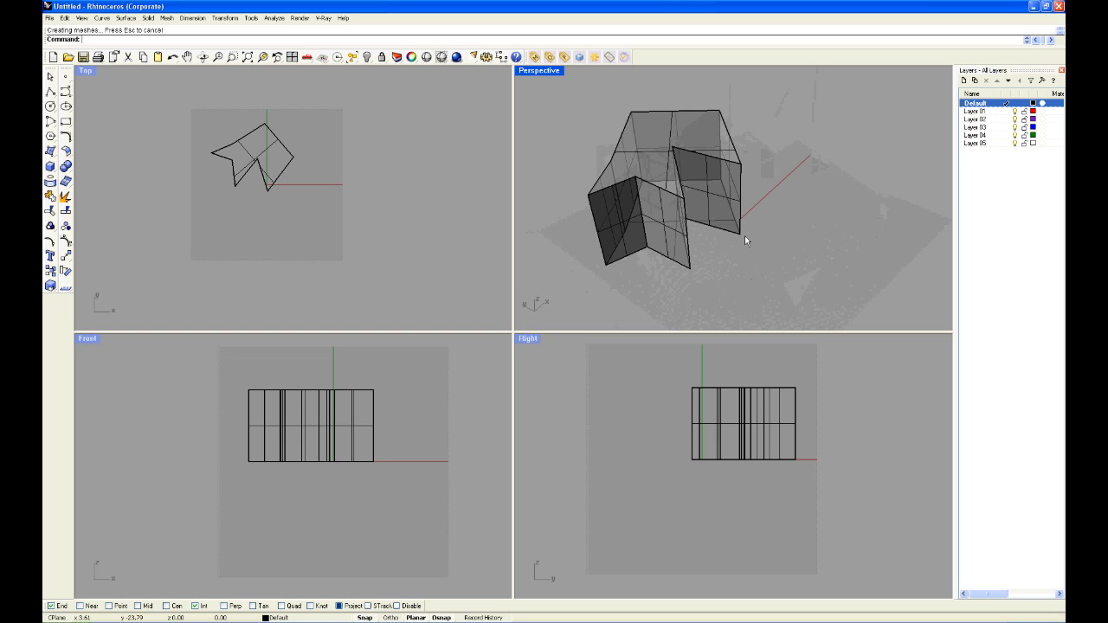